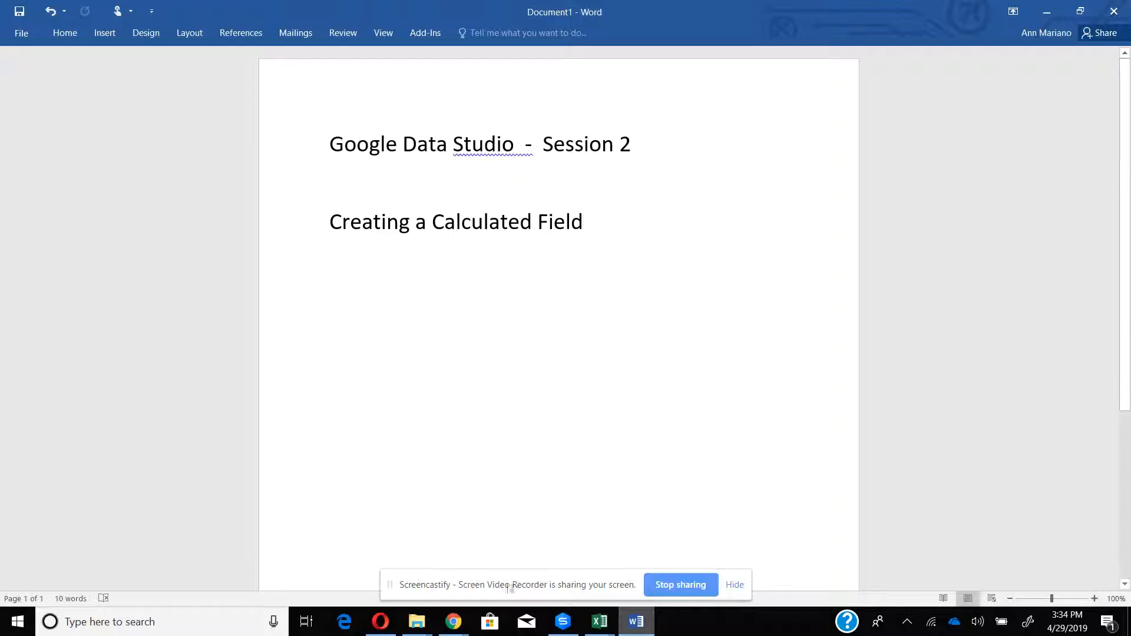
# Switch to Chrome and open the demographics data source to look through its field list
pyautogui.click(453, 621)
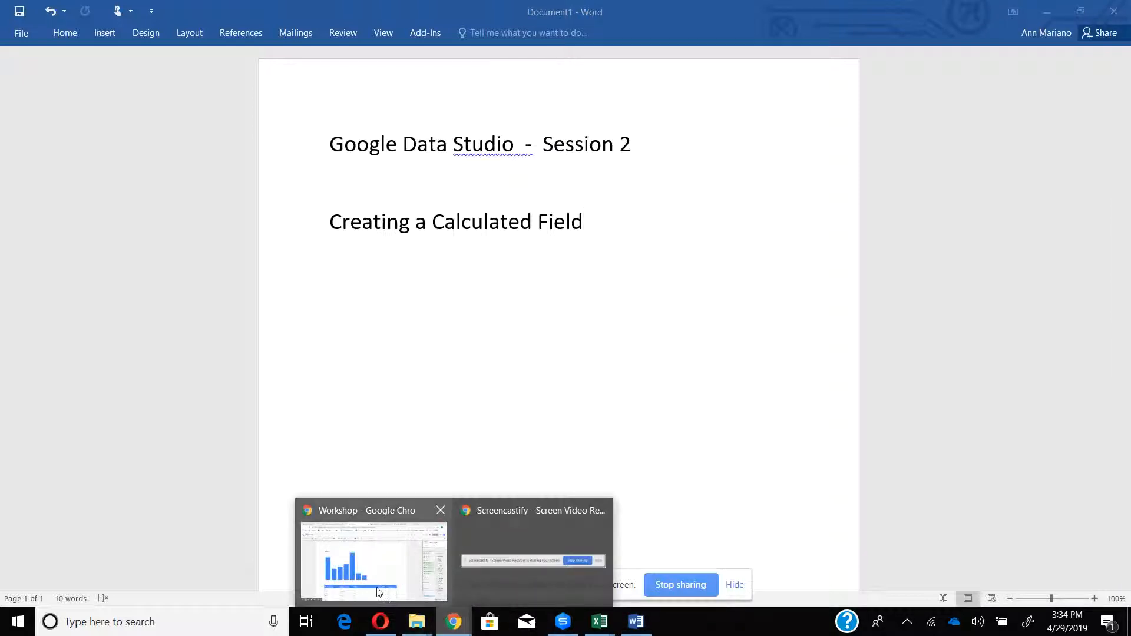
pyautogui.click(378, 525)
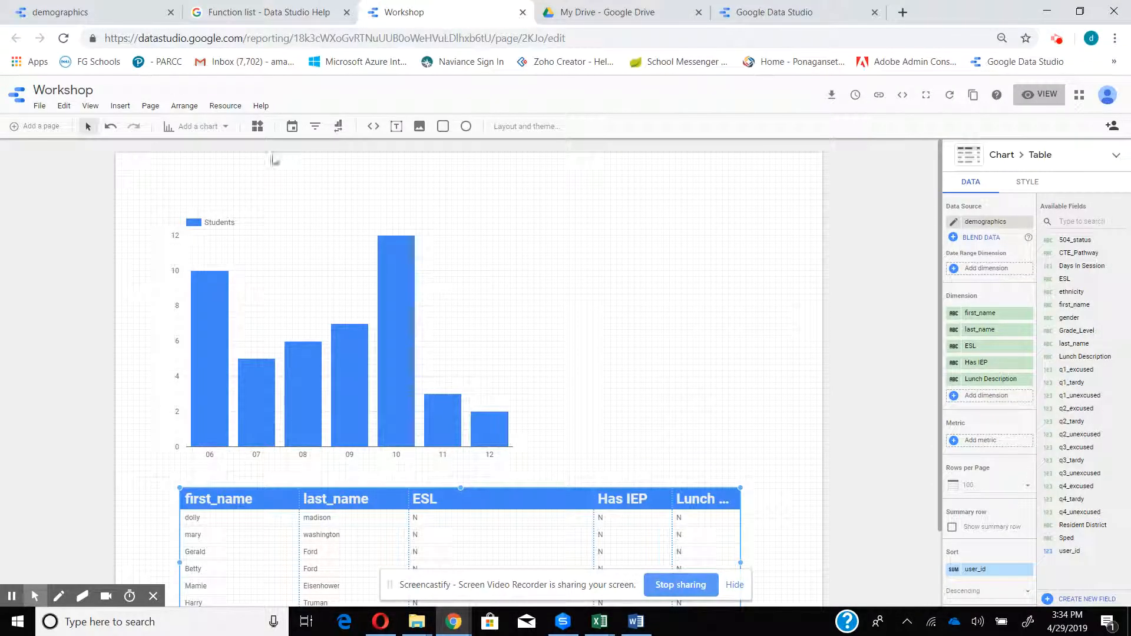
pyautogui.click(73, 13)
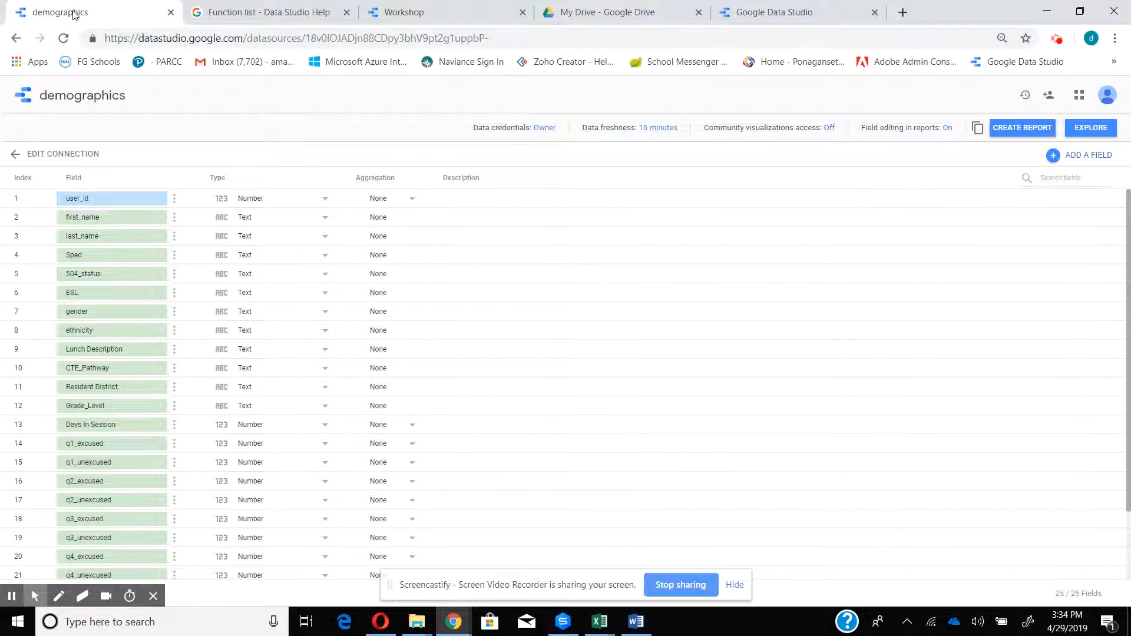
pyautogui.scroll(-2, 736, 341)
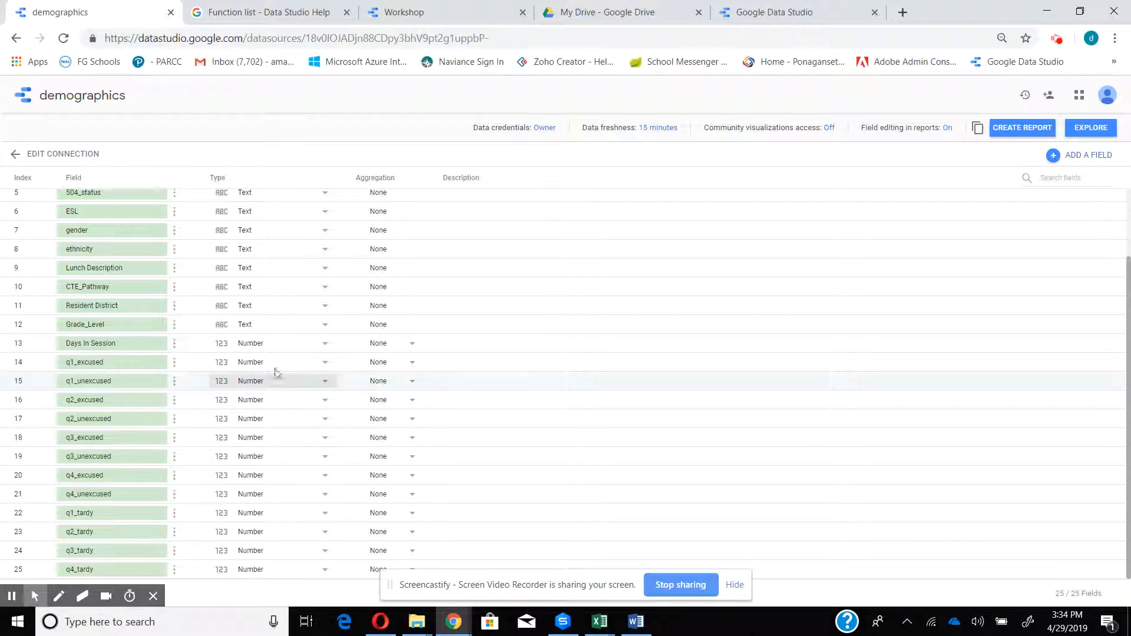
pyautogui.scroll(2, 1104, 273)
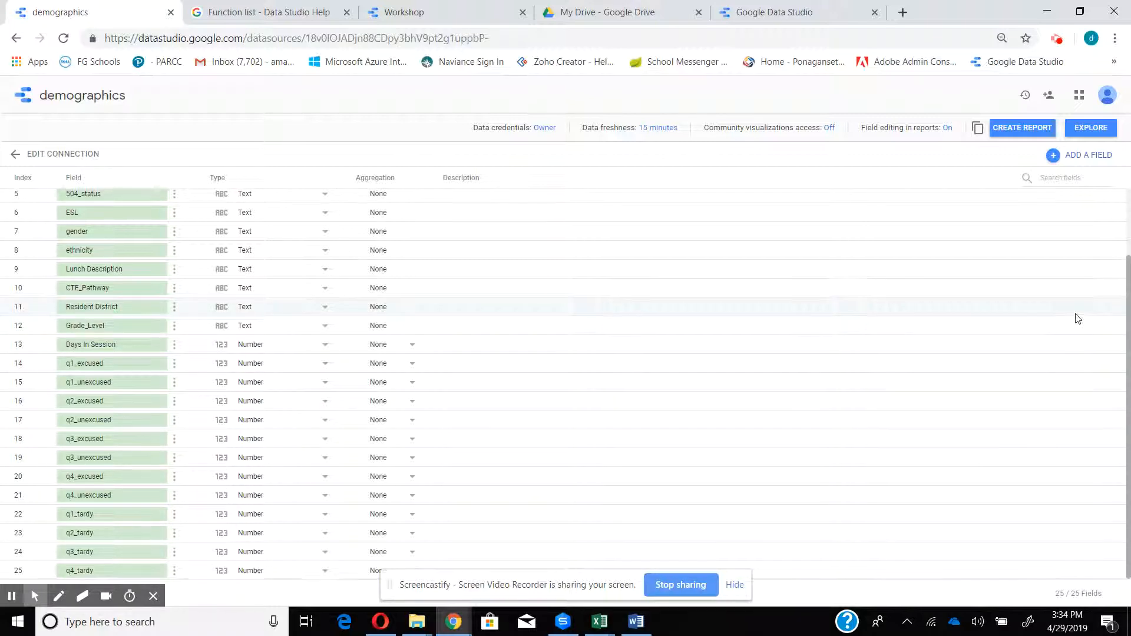
# Start a new calculated field in the demographics data source with the formula q1_excused + q1_unexcused + q2_excused + q2_unexcused
pyautogui.click(1055, 157)
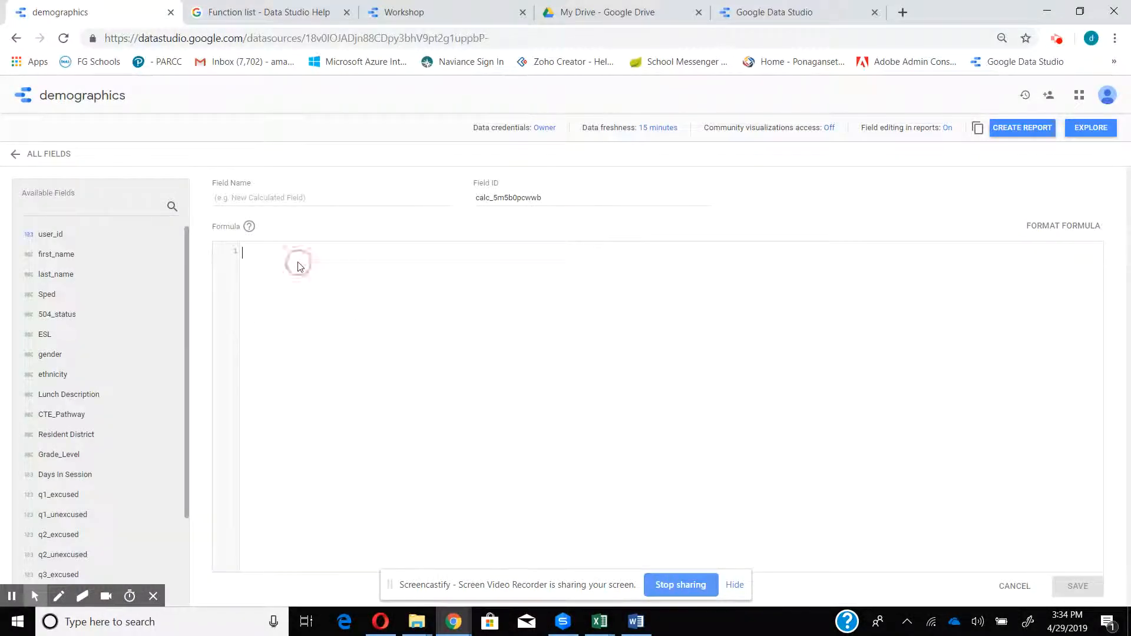
pyautogui.click(94, 495)
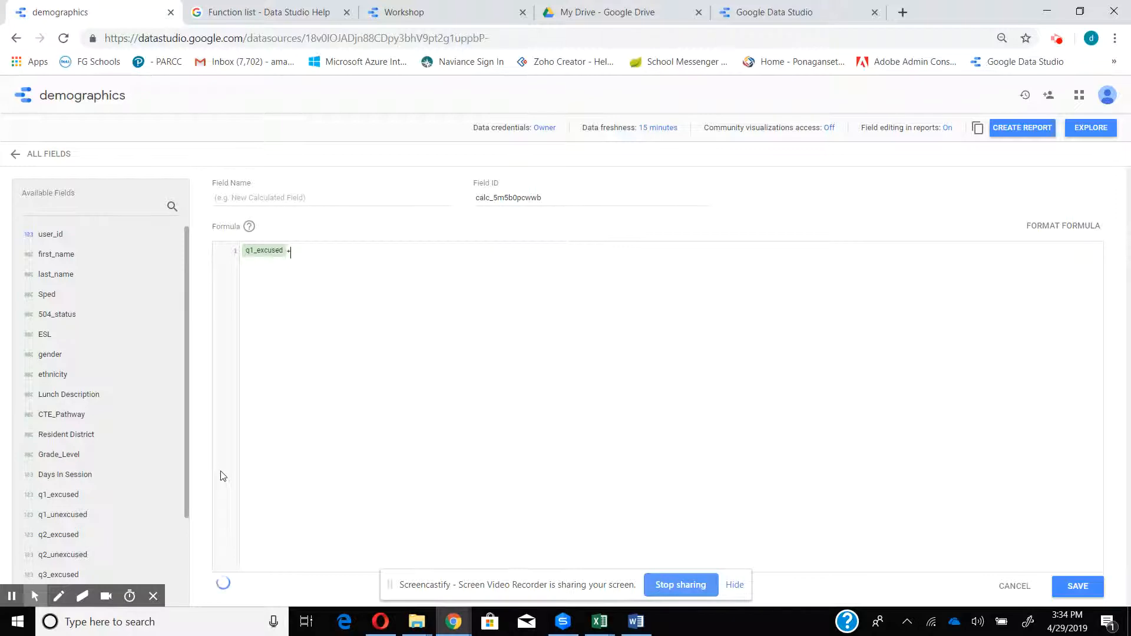
pyautogui.write('+')
pyautogui.click(66, 516)
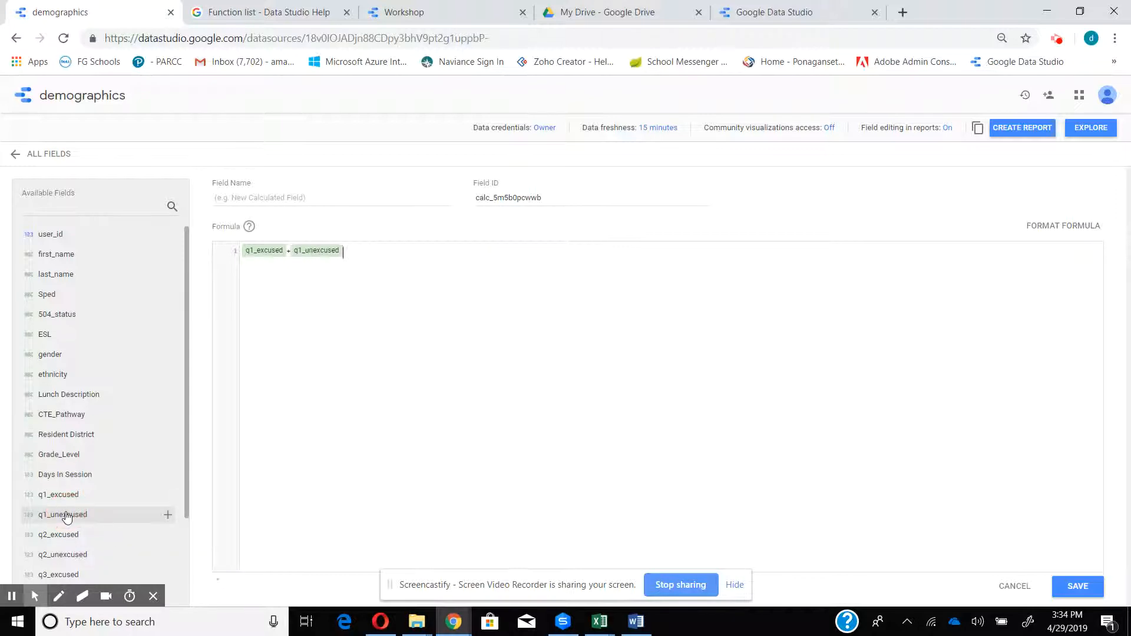
pyautogui.write('+')
pyautogui.click(66, 537)
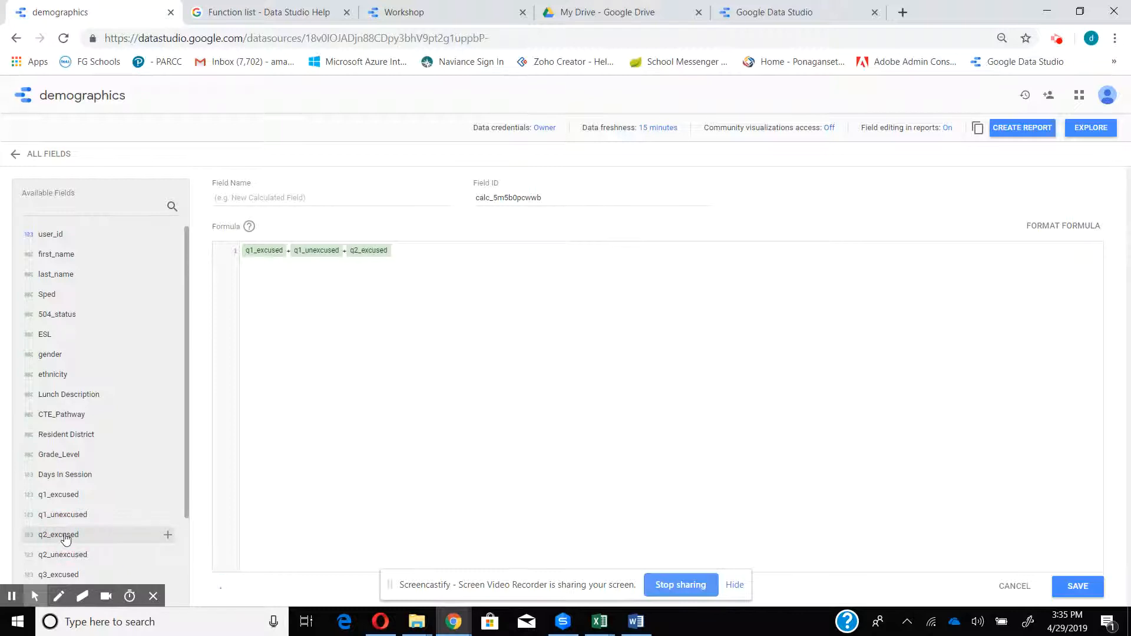
pyautogui.write('+')
pyautogui.click(68, 556)
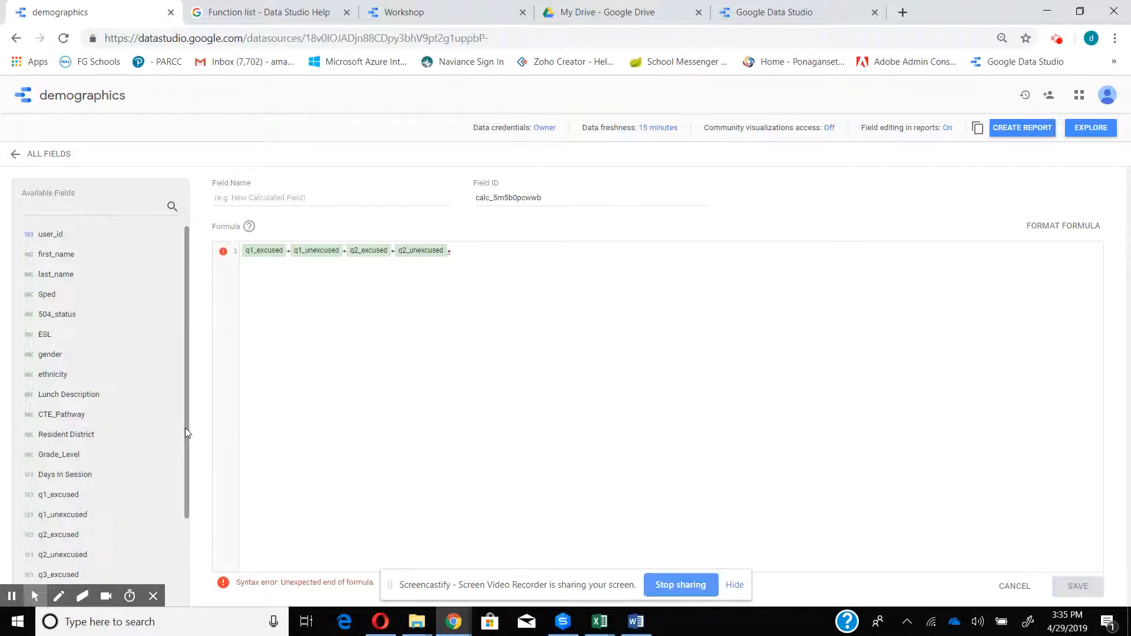
# Extend the sum formula with q3_excused, q3_unexcused, q4_excused and q4_unexcused
pyautogui.scroll(-2, 185, 429)
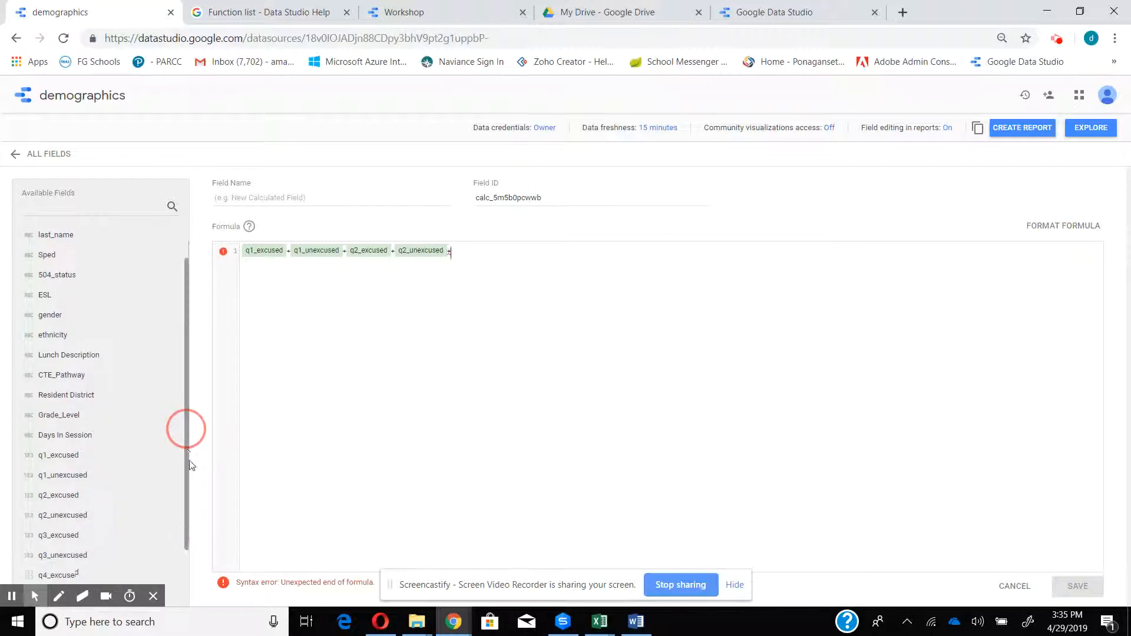
pyautogui.click(85, 533)
pyautogui.write('+')
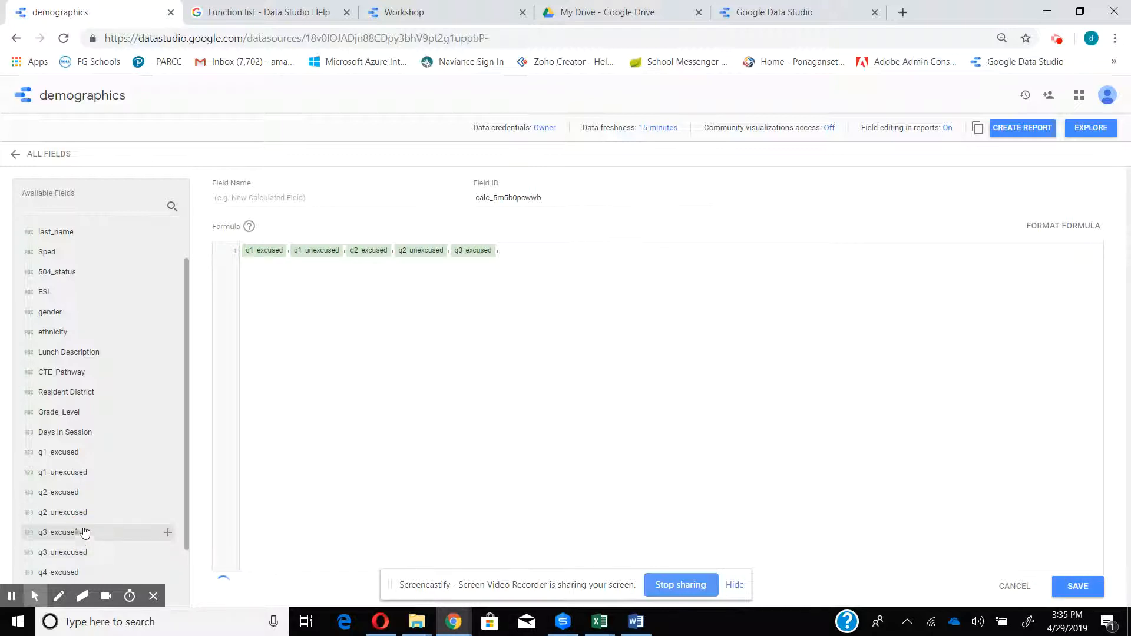
pyautogui.click(81, 553)
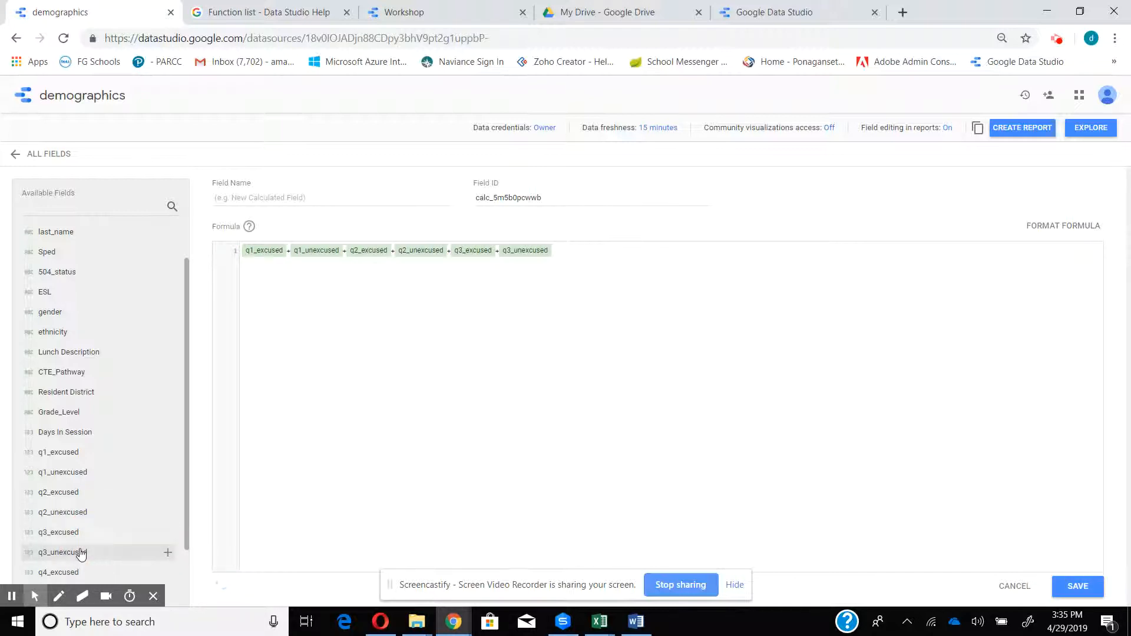
pyautogui.click(84, 573)
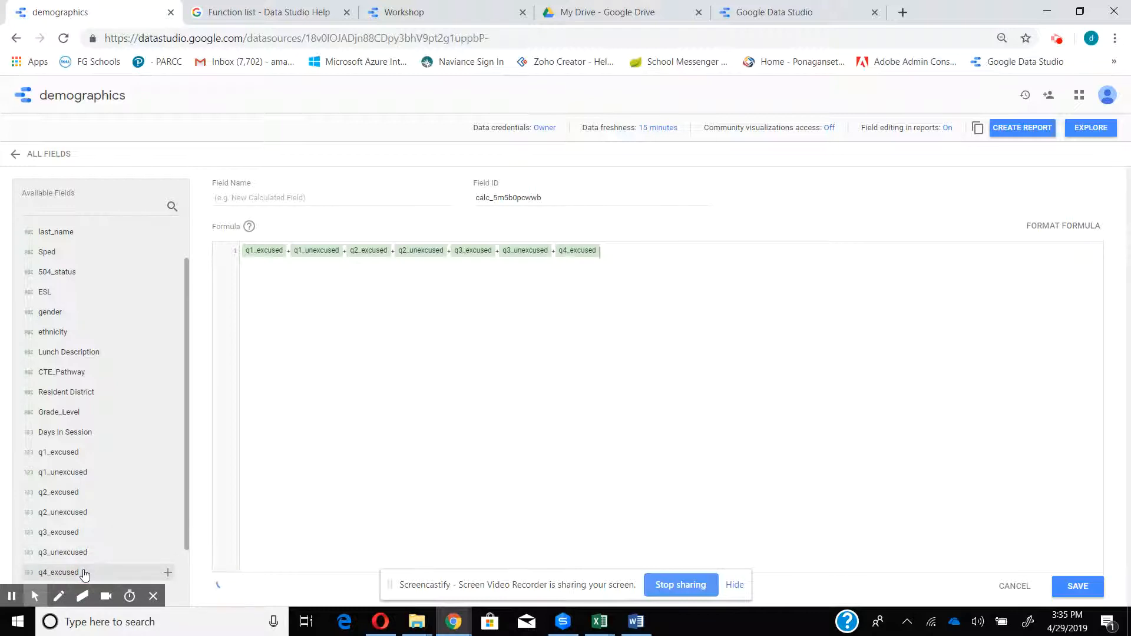
pyautogui.write('+')
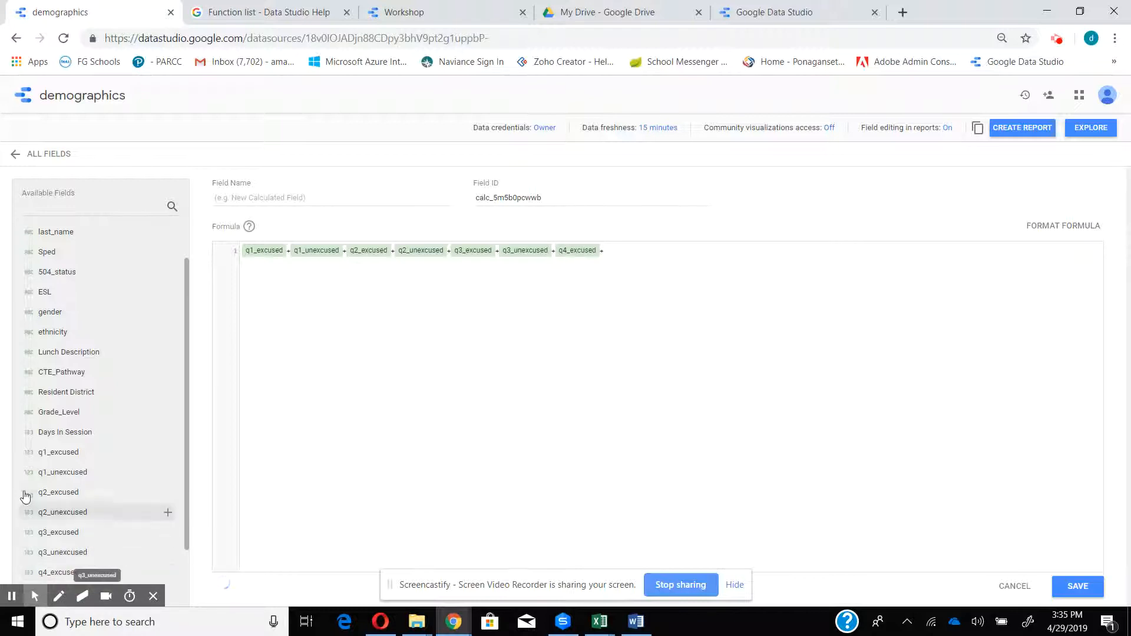
pyautogui.moveTo(186, 478); pyautogui.dragTo(187, 534)
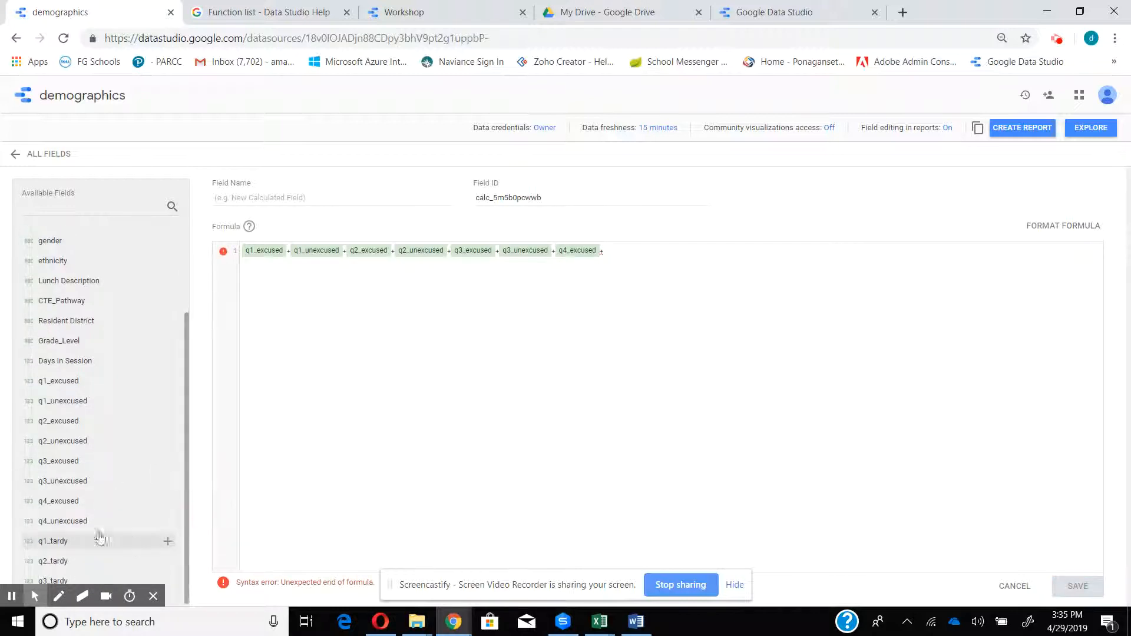
pyautogui.click(76, 522)
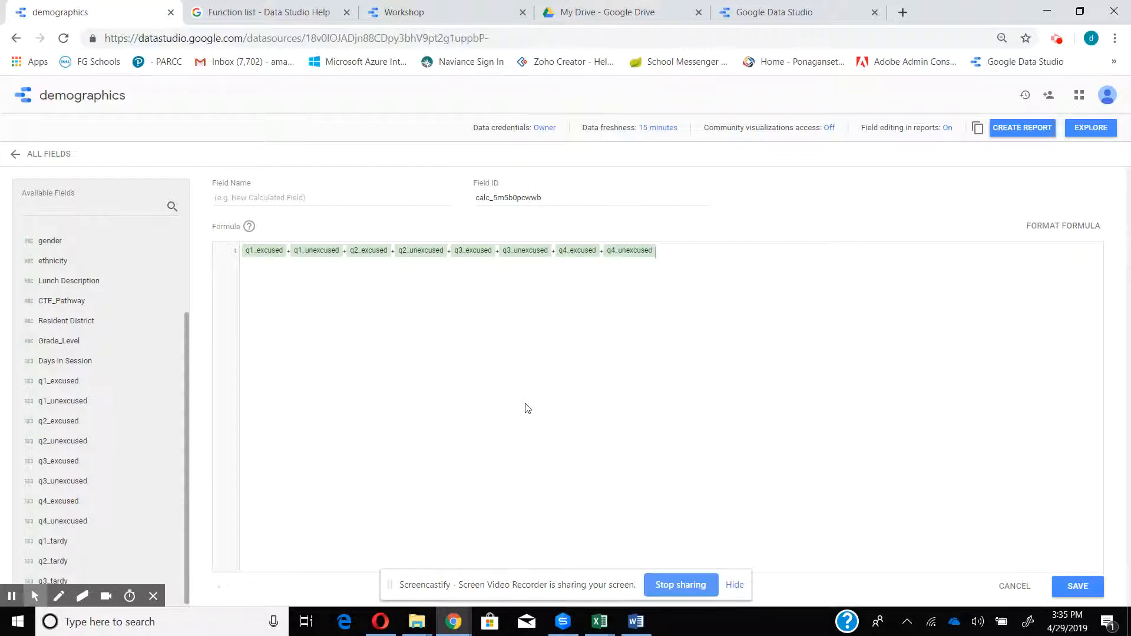
# Name the calculated field Total_Absences and save it
pyautogui.click(277, 197)
pyautogui.write('Total')
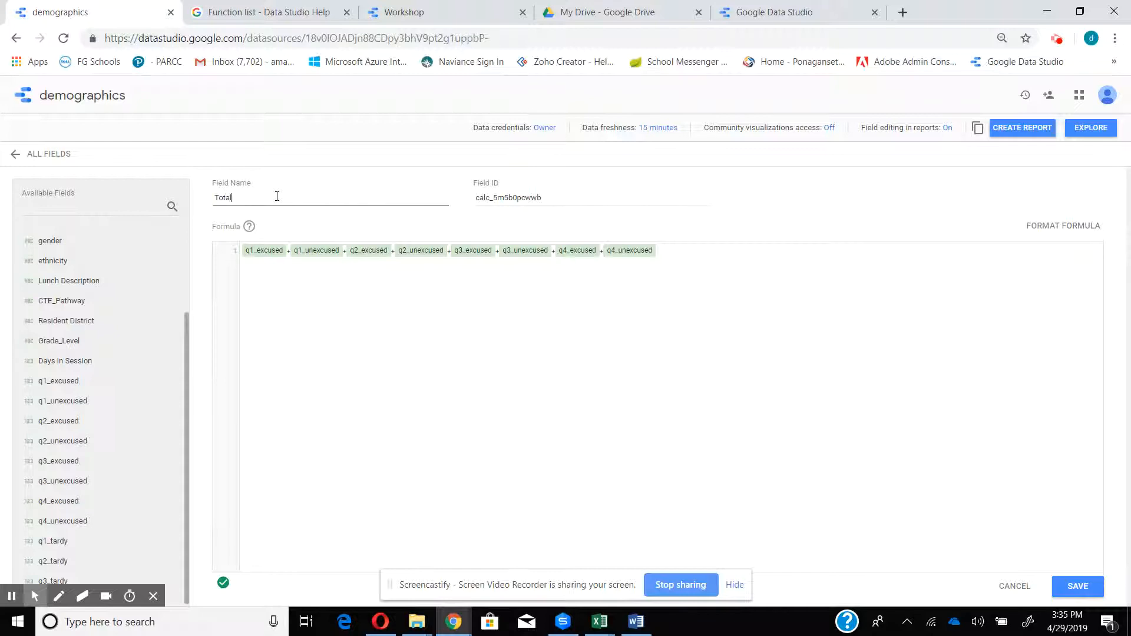
pyautogui.write('_Absences')
pyautogui.click(1080, 587)
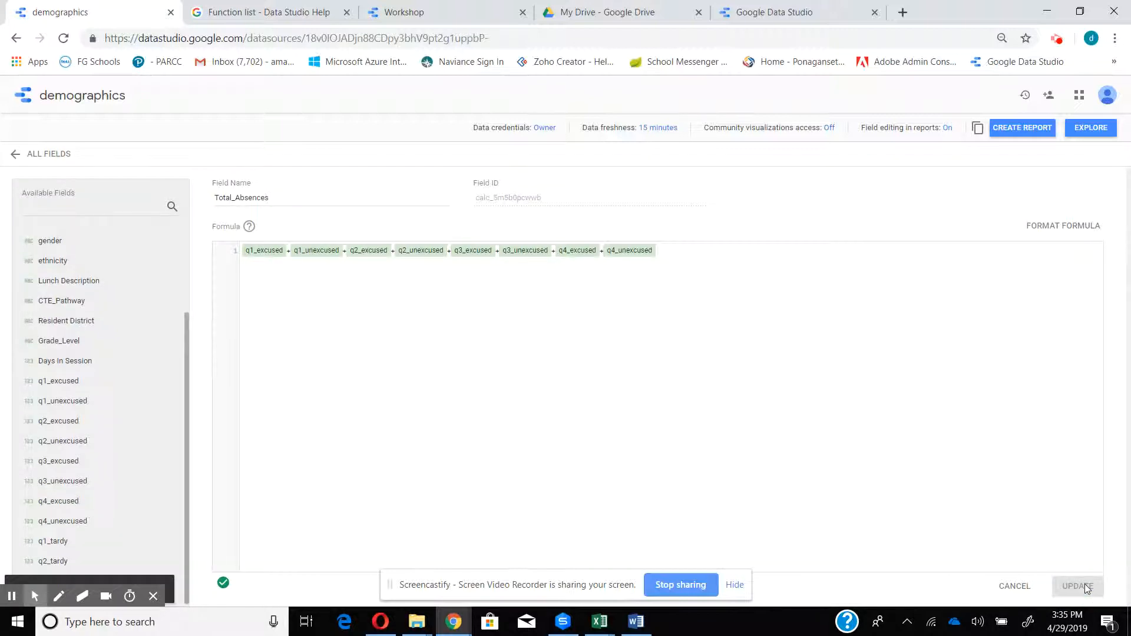
# Add Total_Absences as a dimension of the Workshop report's table and narrow the table's ESL and Has IEP columns
pyautogui.click(390, 13)
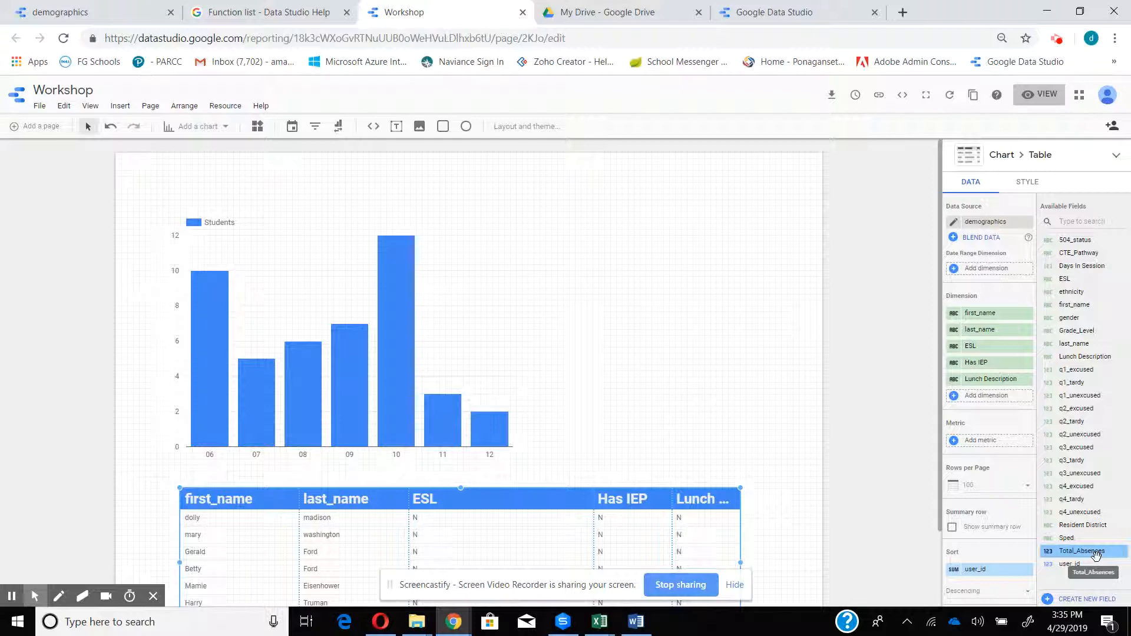
pyautogui.moveTo(1096, 554); pyautogui.dragTo(990, 405)
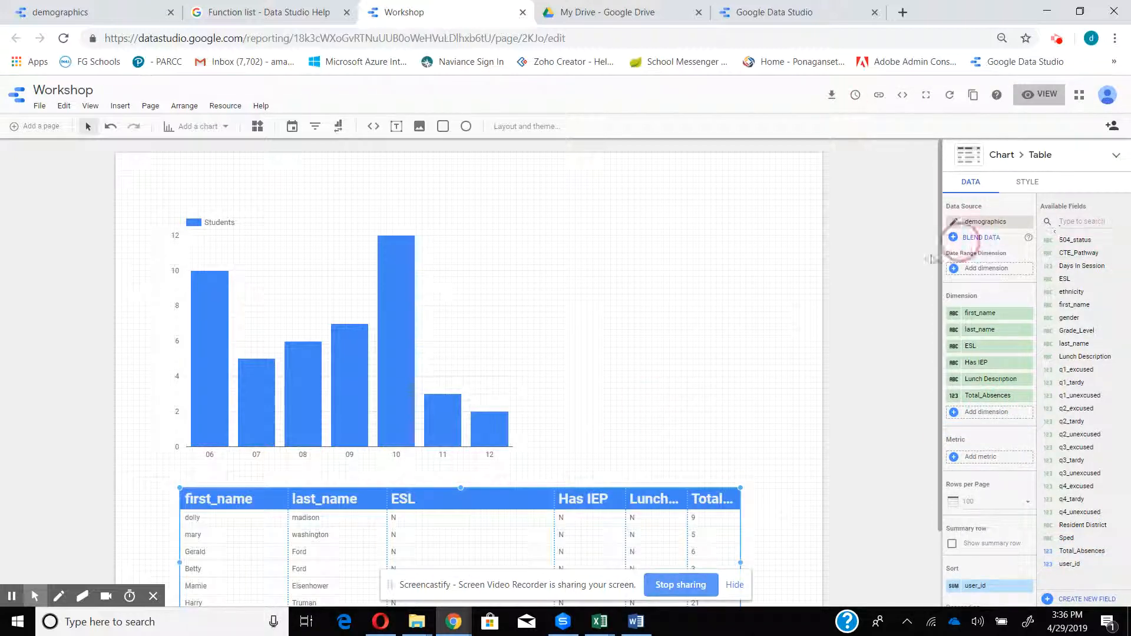
pyautogui.scroll(-3, 834, 347)
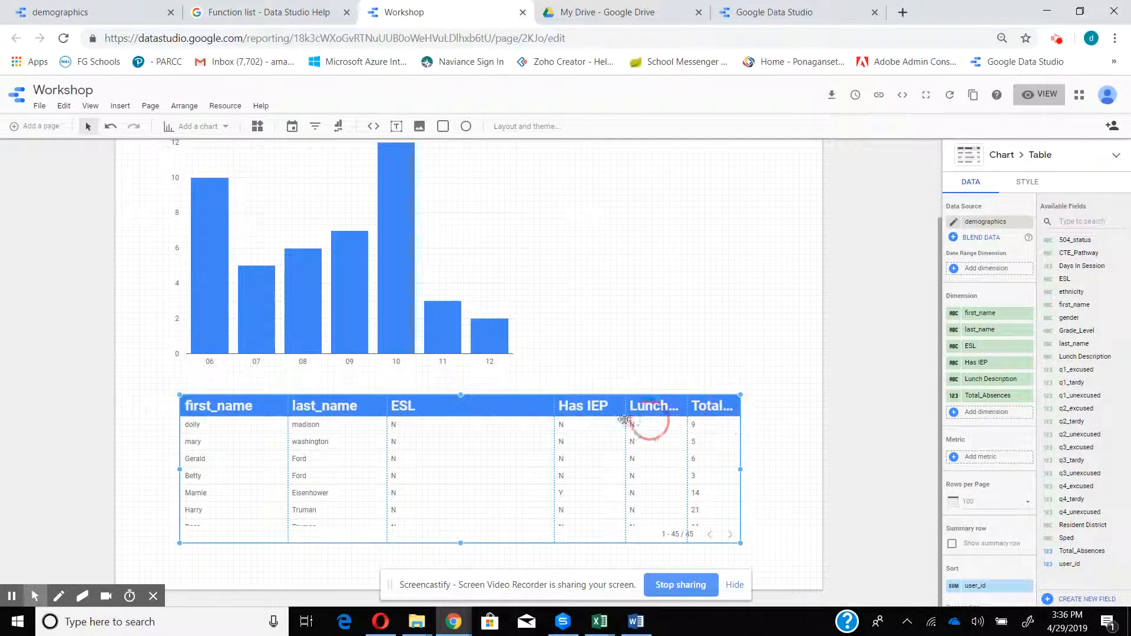
pyautogui.moveTo(554, 406); pyautogui.dragTo(452, 405)
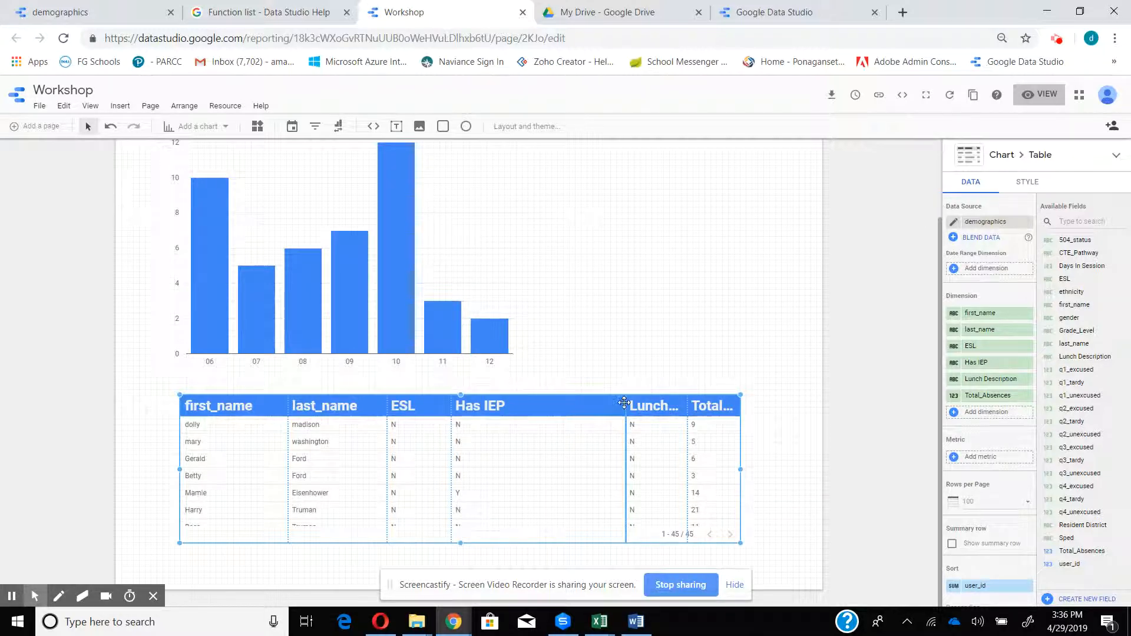
pyautogui.moveTo(622, 401); pyautogui.dragTo(569, 405)
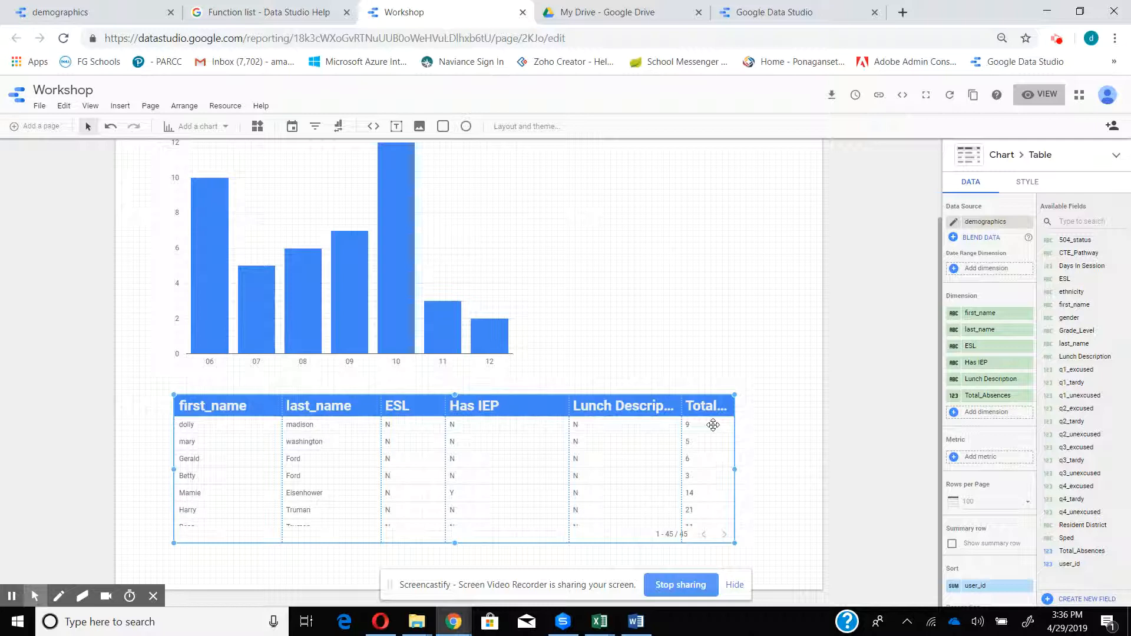
# Return to the full field list of the demographics data source and look through it to its last field
pyautogui.click(52, 10)
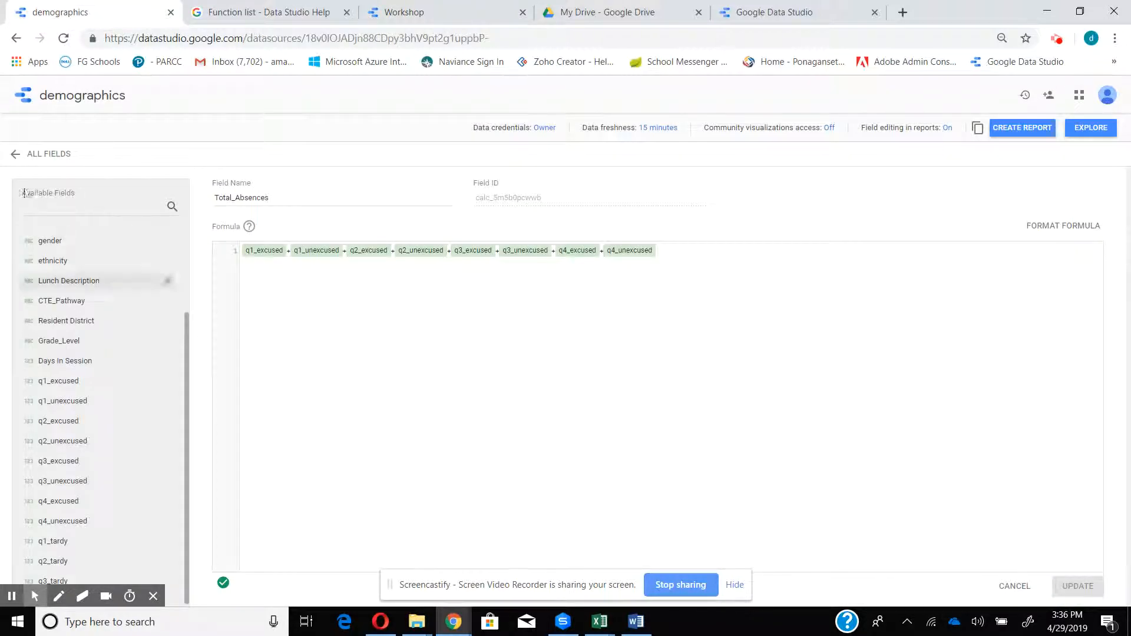
pyautogui.click(18, 155)
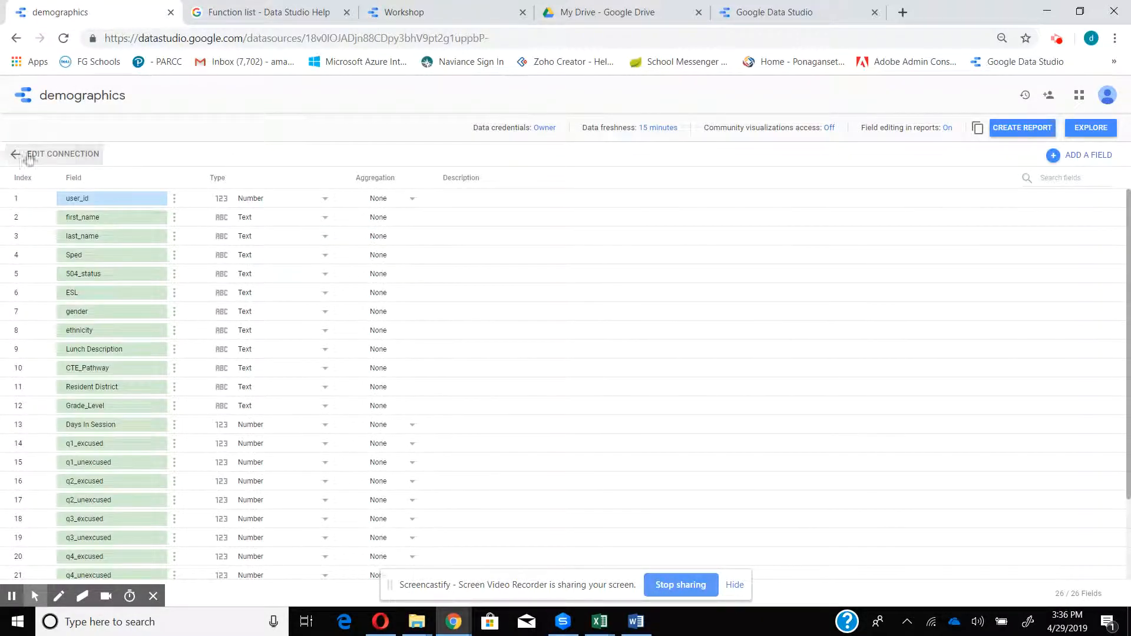
pyautogui.scroll(-1, 780, 314)
pyautogui.scroll(-1, 781, 315)
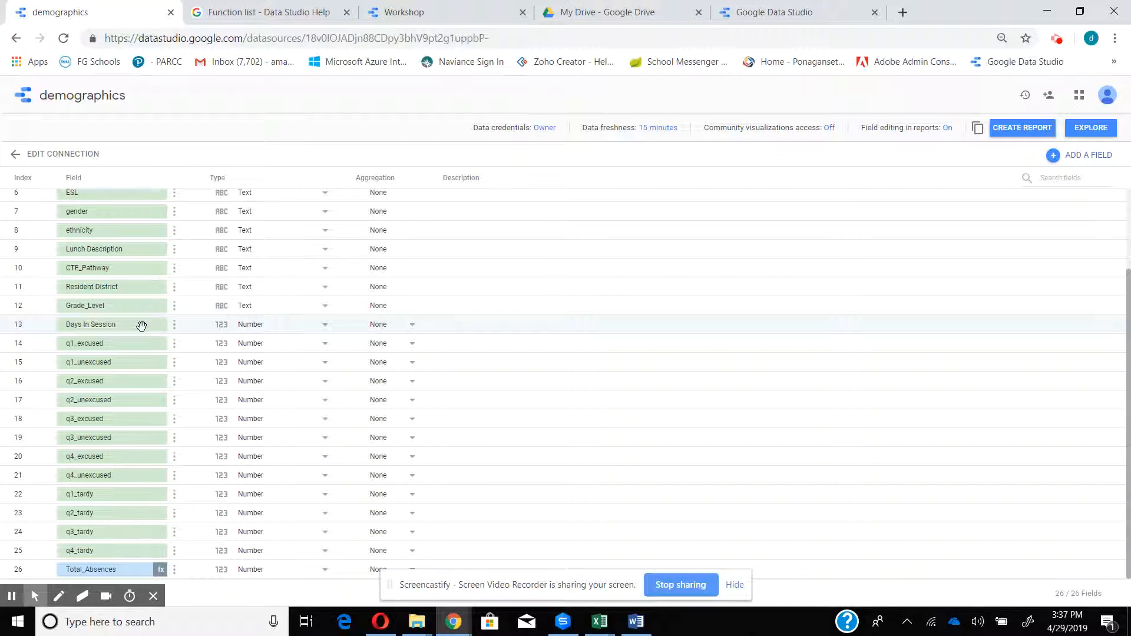
# Start another calculated field with the formula Total_Absences / Days In Session
pyautogui.click(1053, 157)
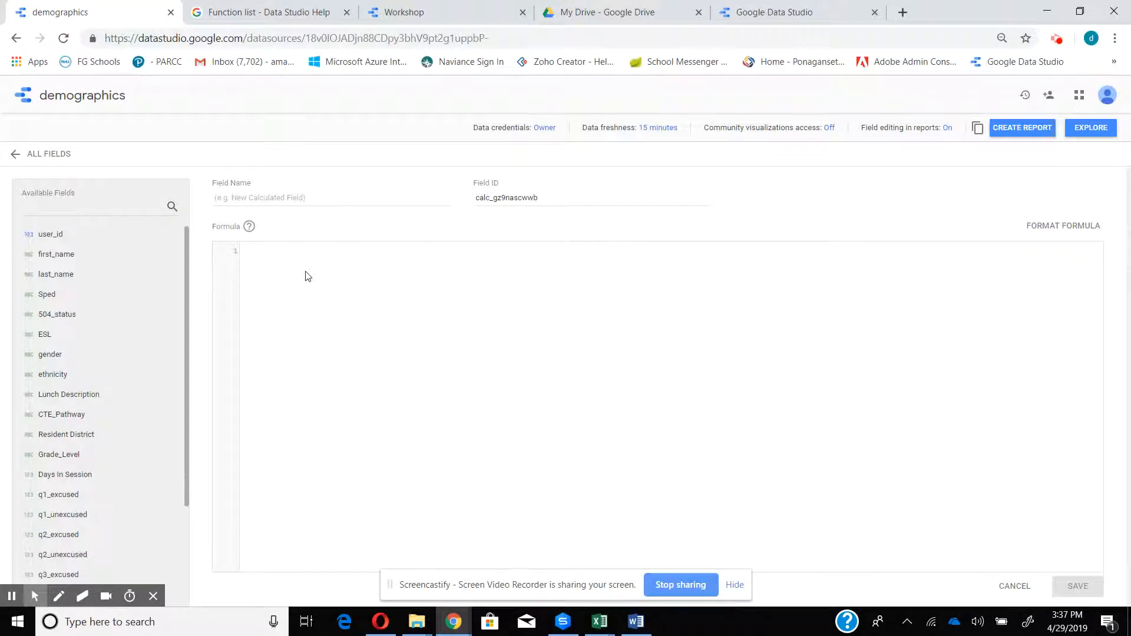
pyautogui.click(305, 254)
pyautogui.write('T')
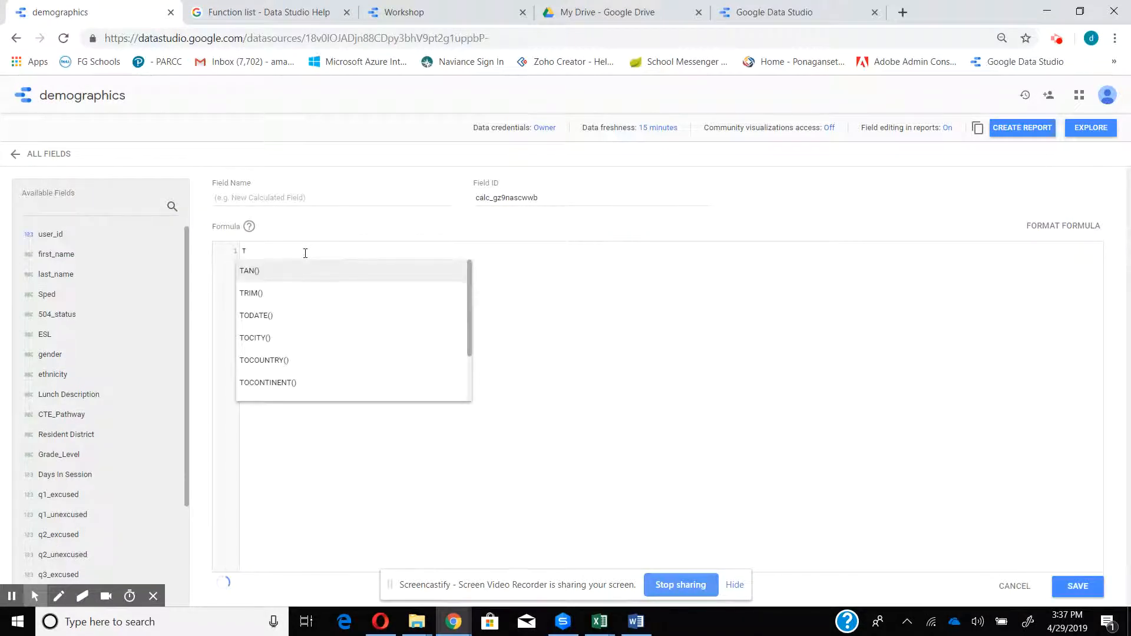
pyautogui.write('otal')
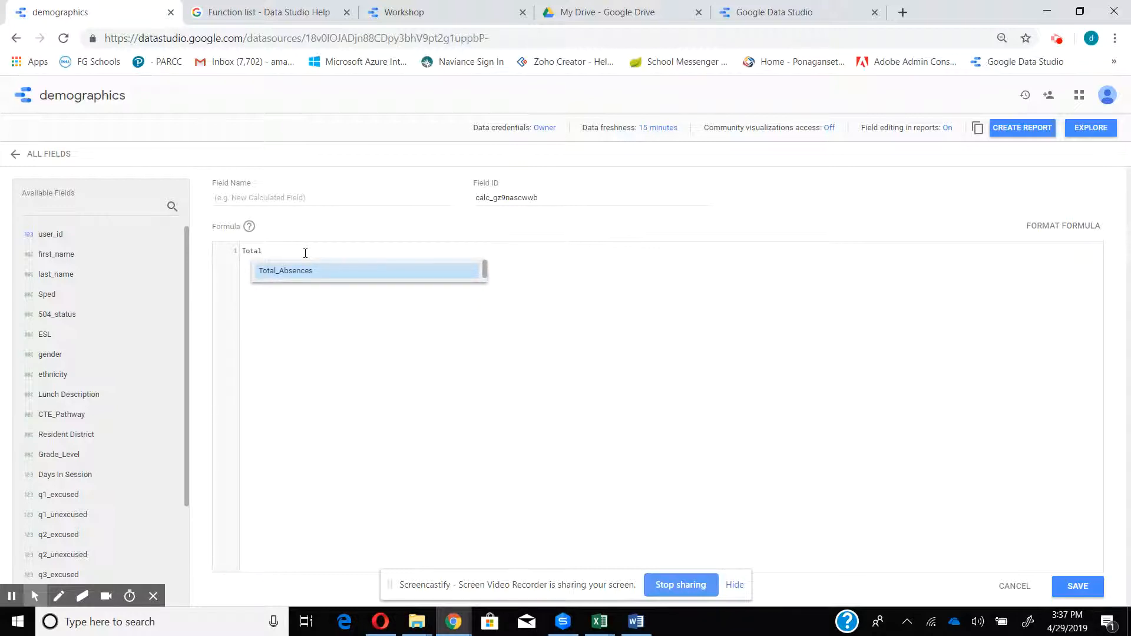
pyautogui.click(316, 275)
pyautogui.write('/')
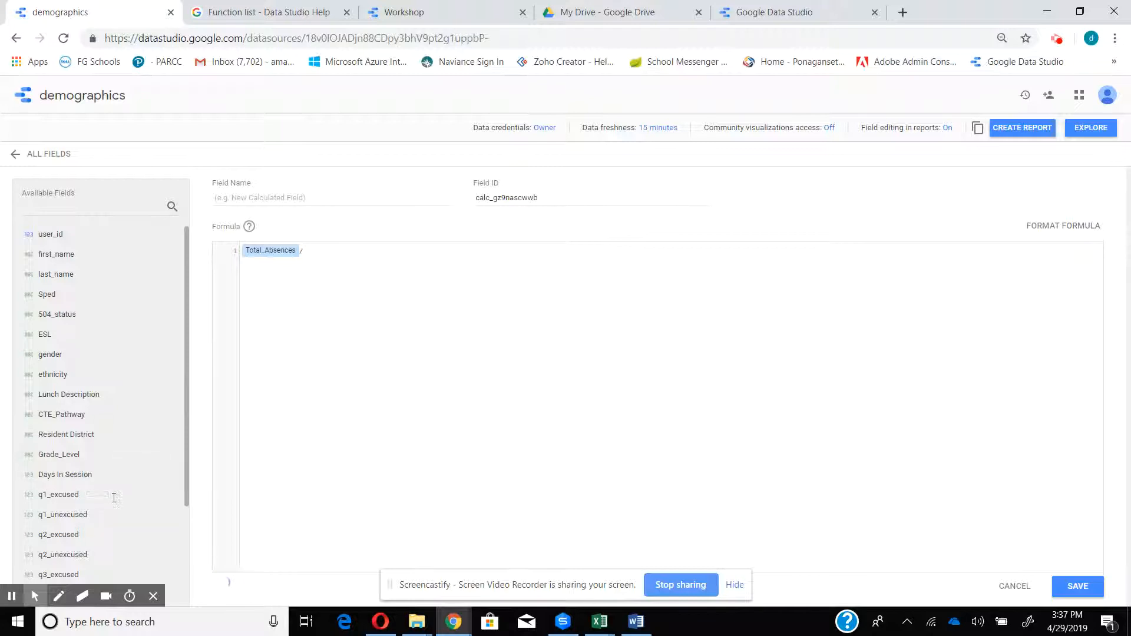
pyautogui.click(103, 480)
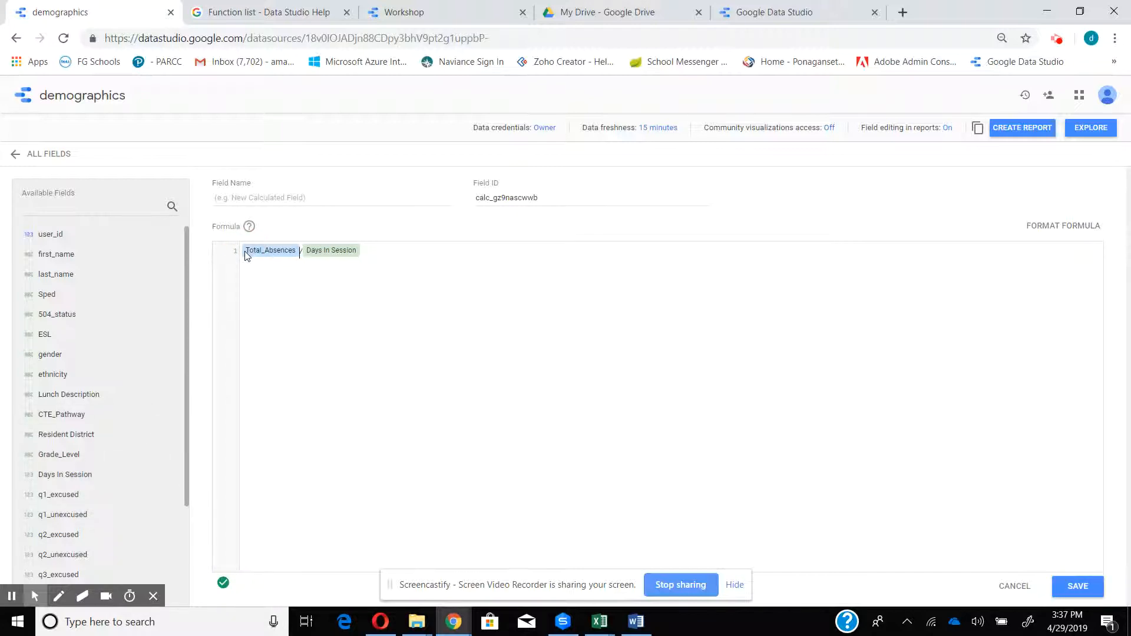
# Enclose the division in parentheses and multiply it by 100
pyautogui.write('(')
pyautogui.click(377, 253)
pyautogui.write(')* 100')
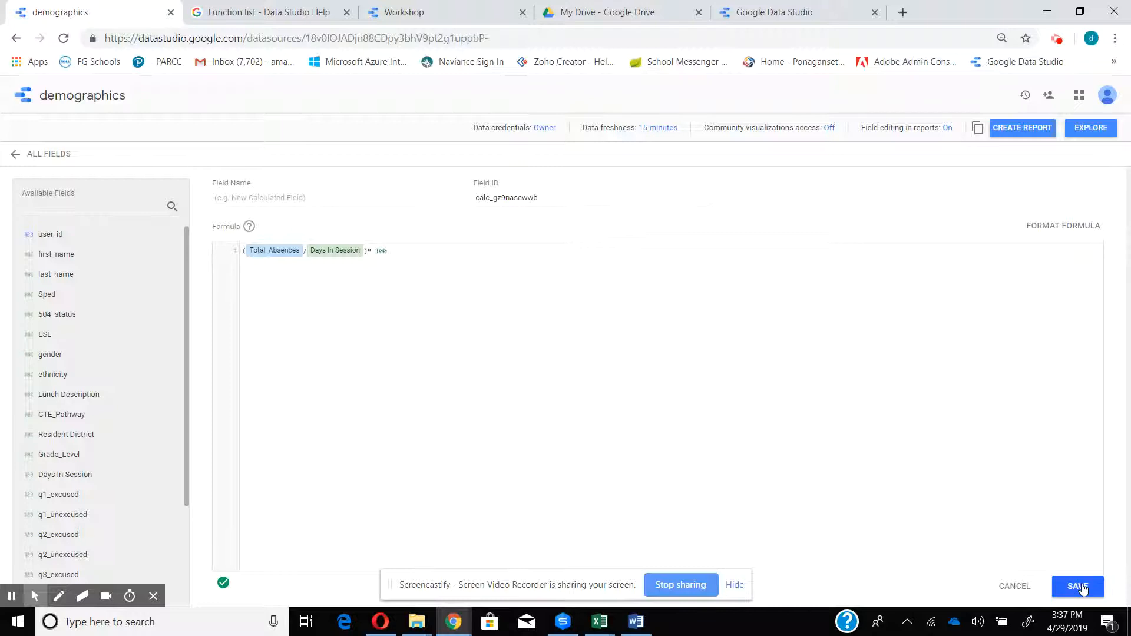
# Name the percentage field Membership and save it
pyautogui.click(297, 197)
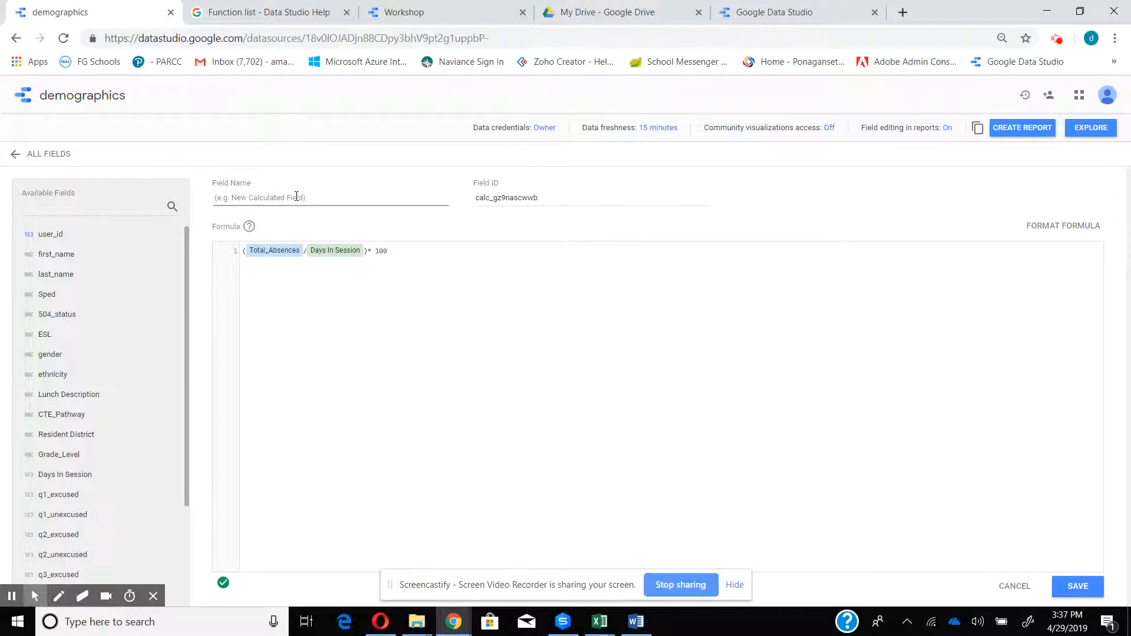
pyautogui.write('Membership')
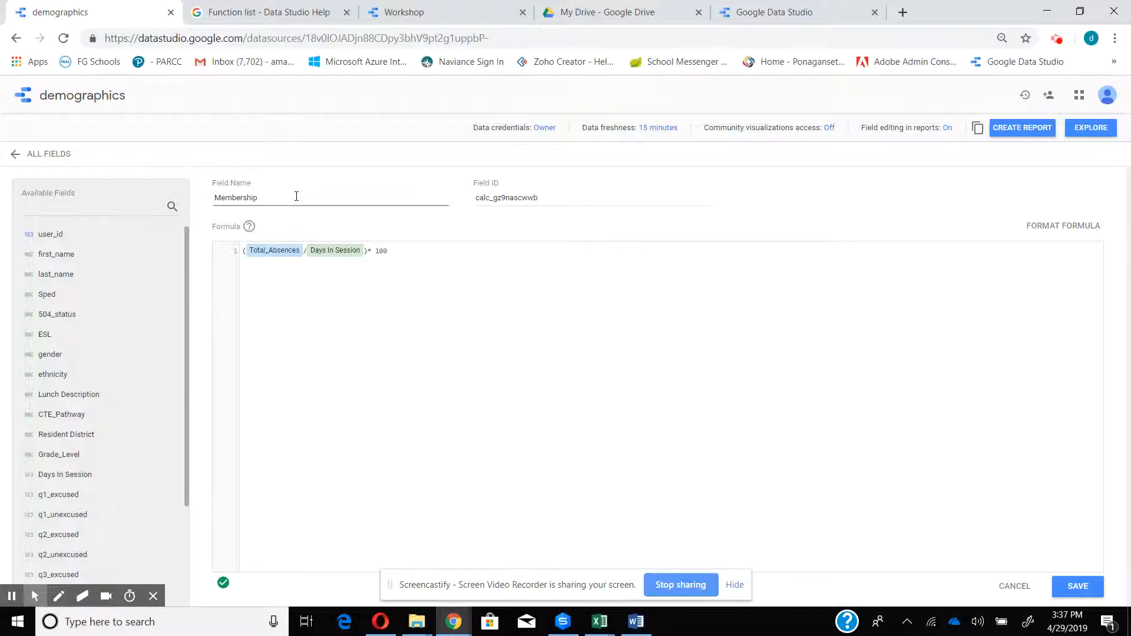
pyautogui.click(1087, 588)
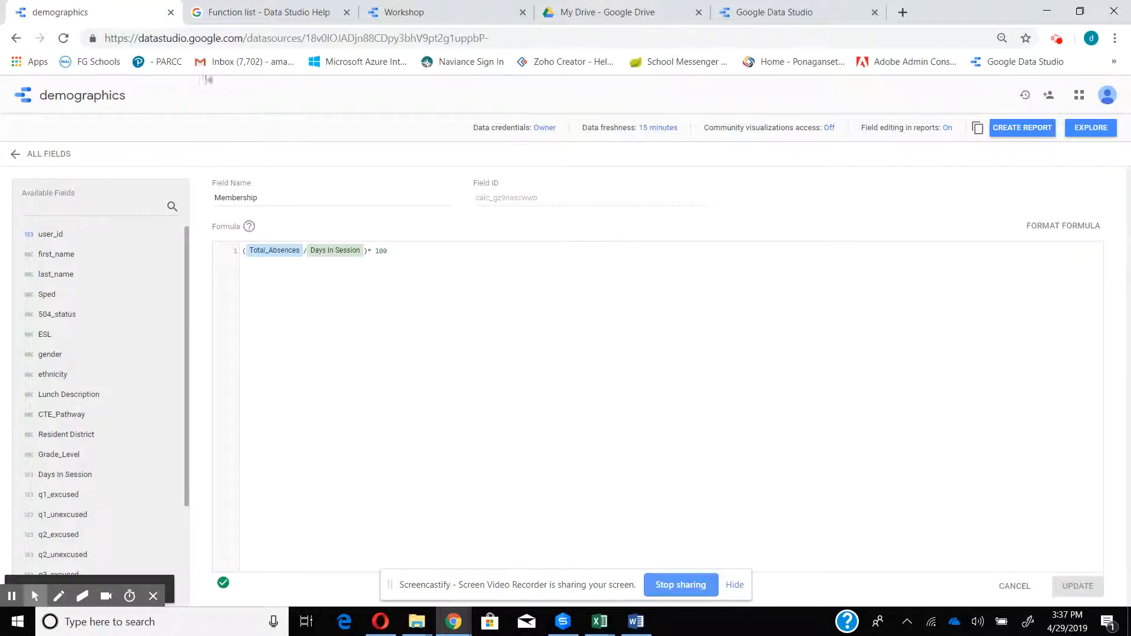
# Add Membership as a dimension of the Workshop report's table and remove the Total_Absences dimension
pyautogui.click(406, 13)
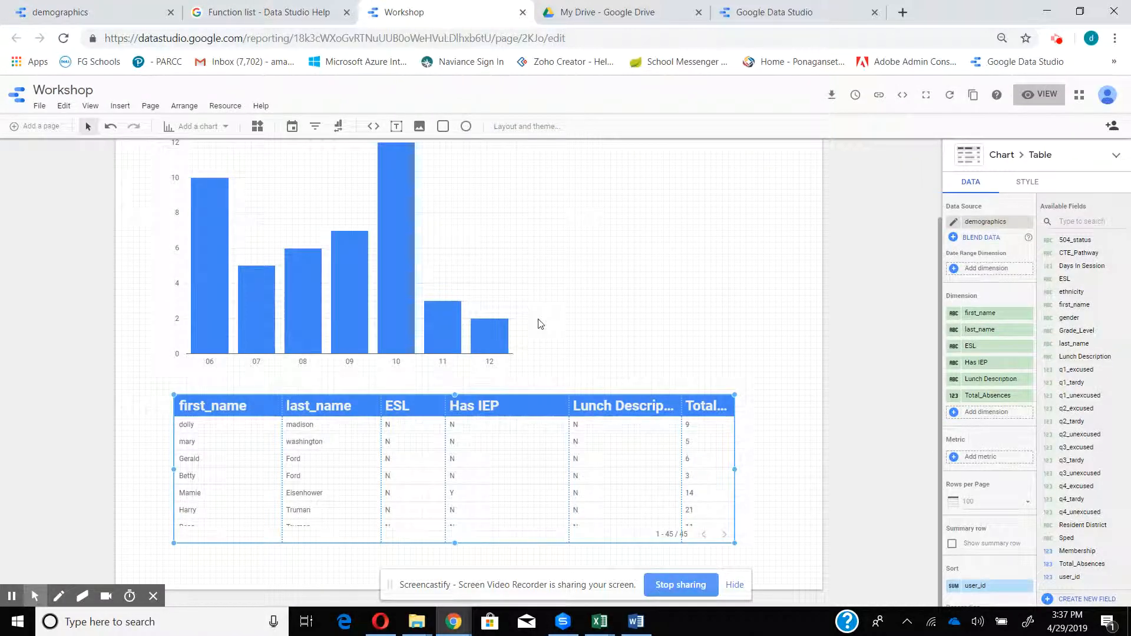
pyautogui.moveTo(1088, 552); pyautogui.dragTo(984, 413)
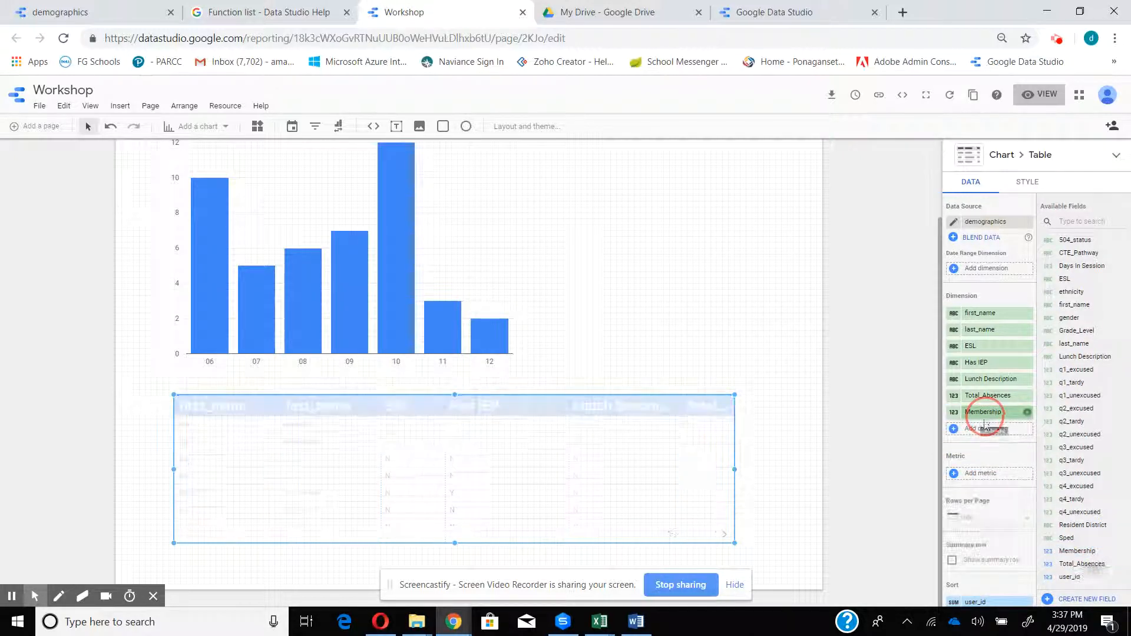
pyautogui.click(1028, 402)
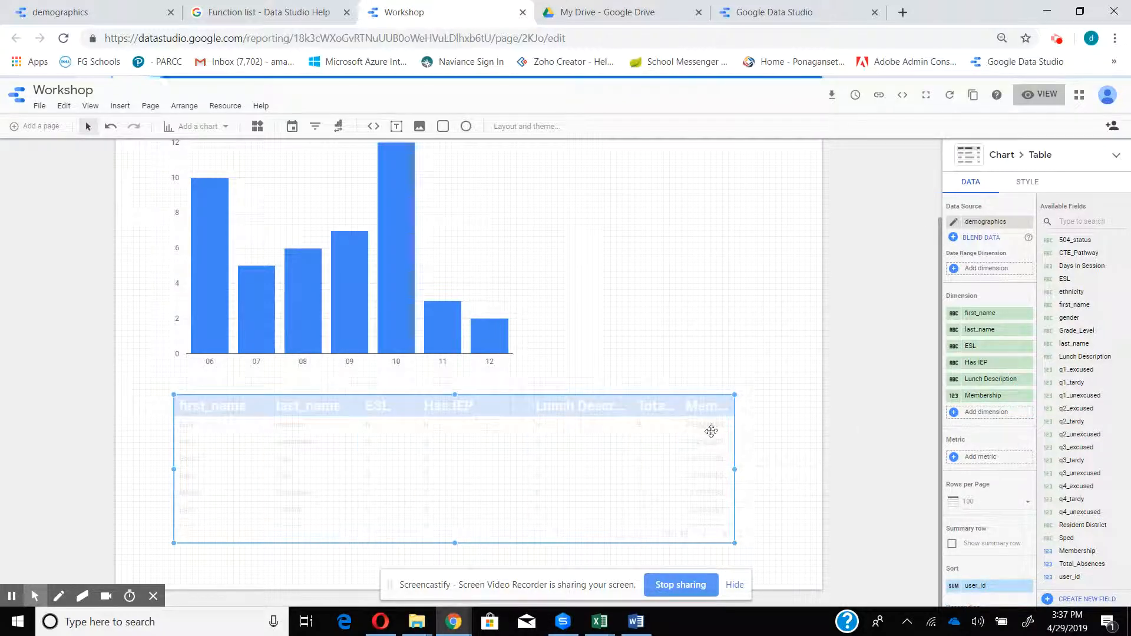